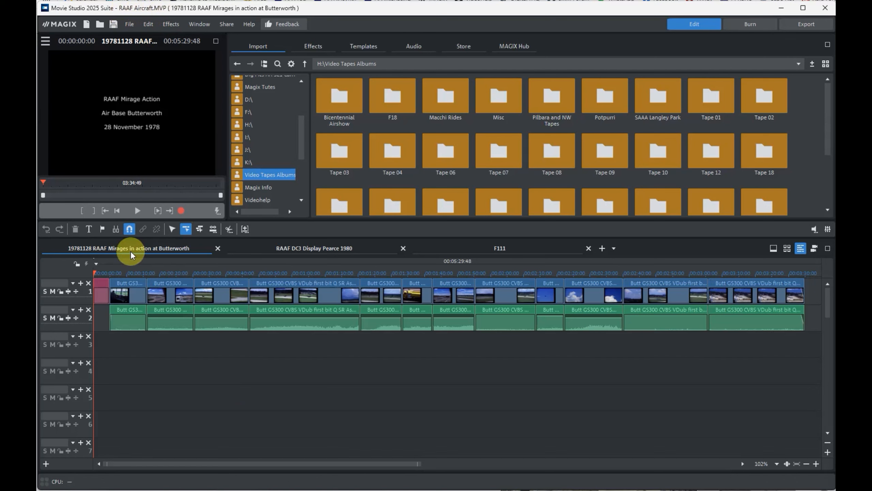
Preview footage from the RAAF Mirages, RAAF DC3 Display and F111 movies by scrubbing through each timeline.
drag(103, 272, 203, 281)
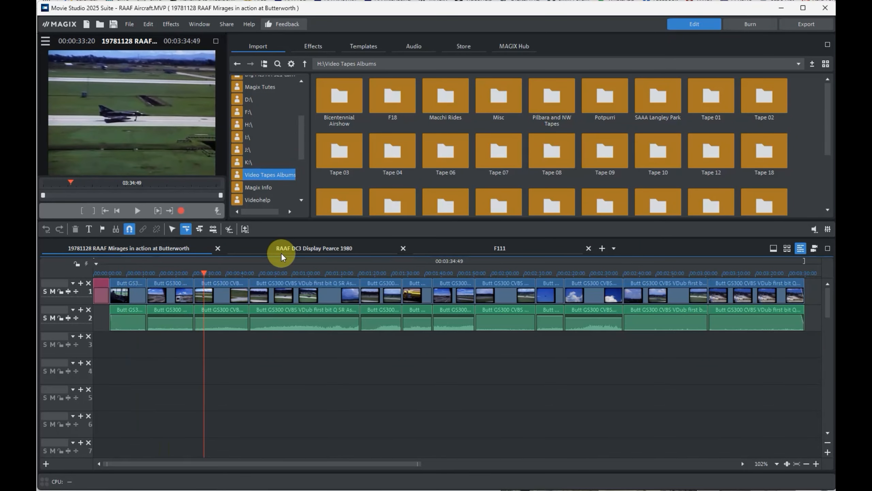
click(299, 248)
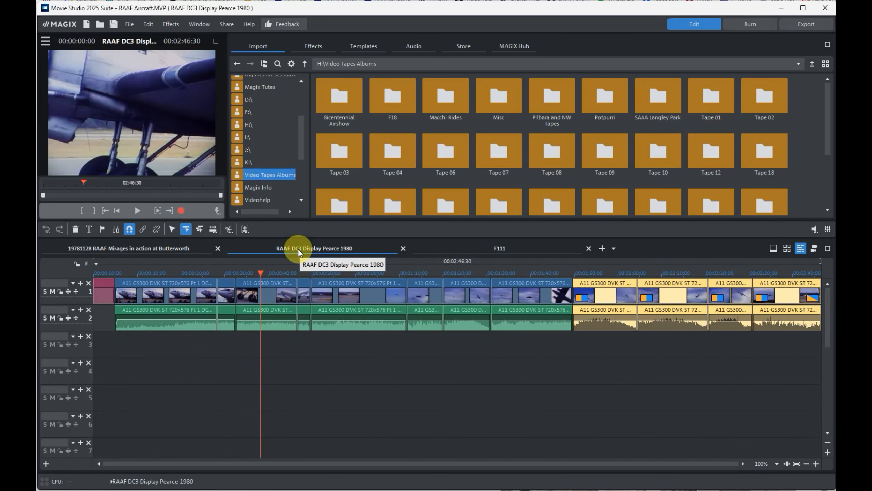
drag(259, 274, 305, 273)
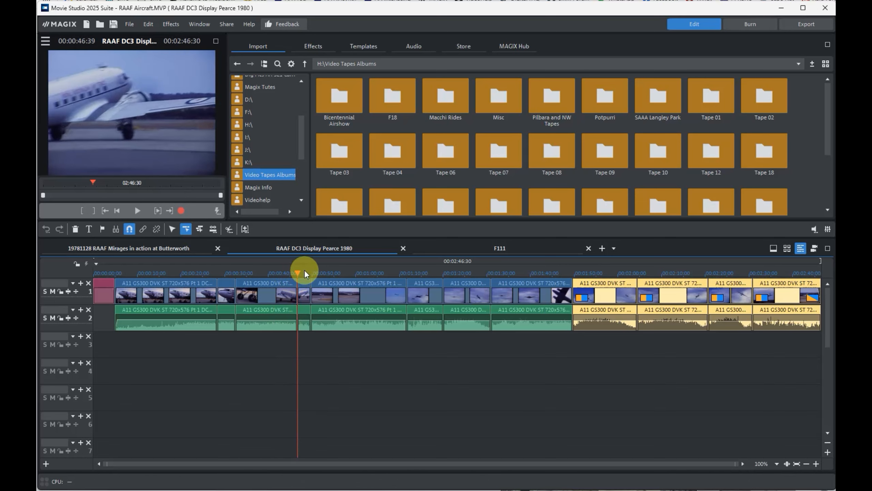
click(491, 248)
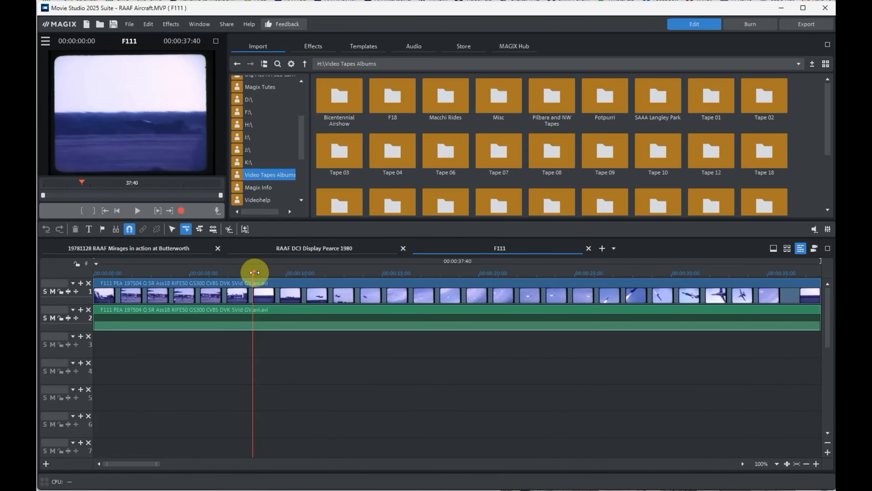
drag(256, 273, 302, 274)
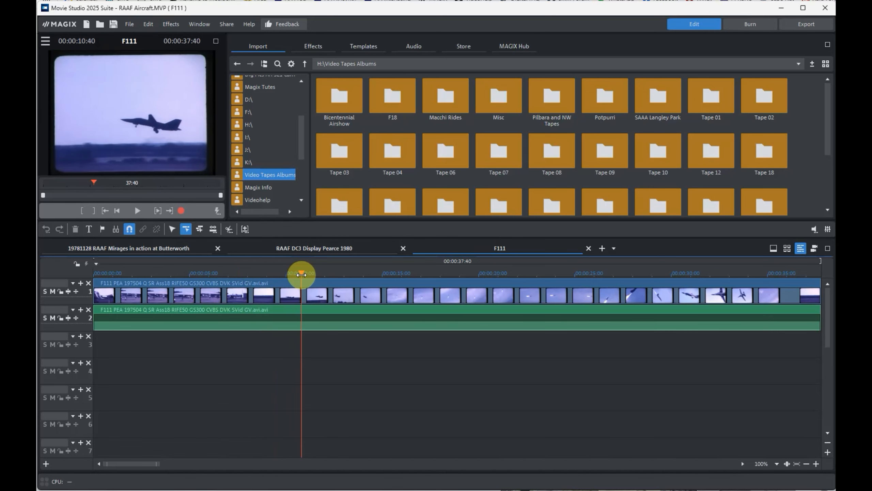
Compare the clip layouts of the project's Mirages, DC3 and F111 movies by switching between their timelines.
click(311, 247)
click(170, 247)
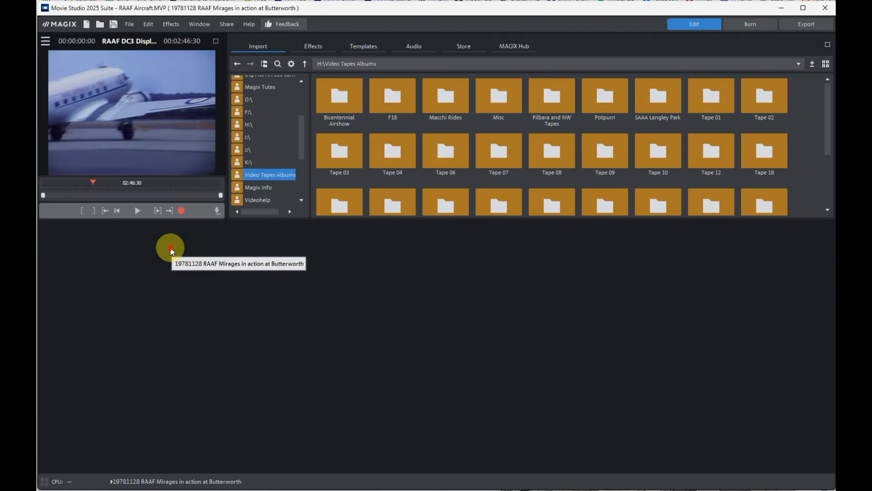
click(316, 248)
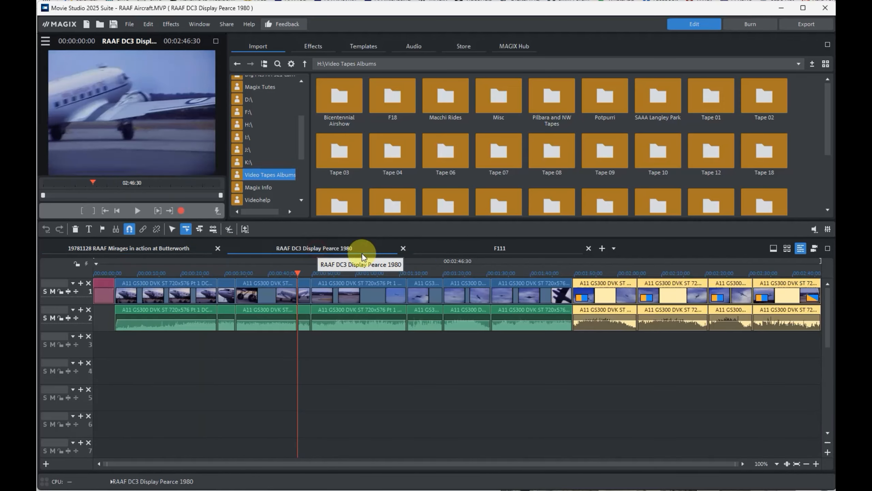
click(490, 248)
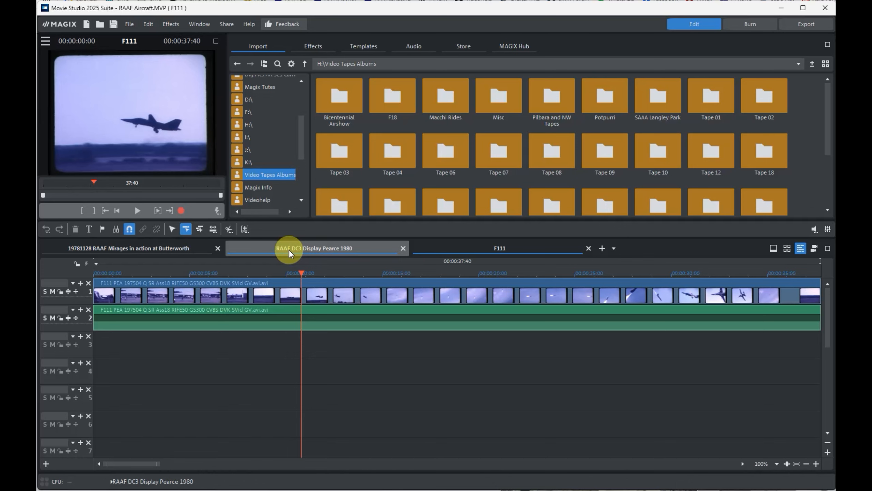
click(150, 247)
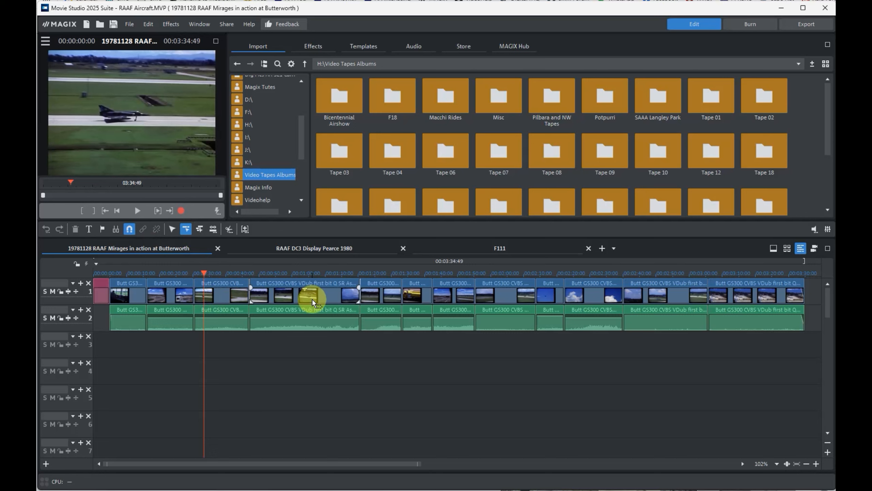
click(461, 301)
click(411, 293)
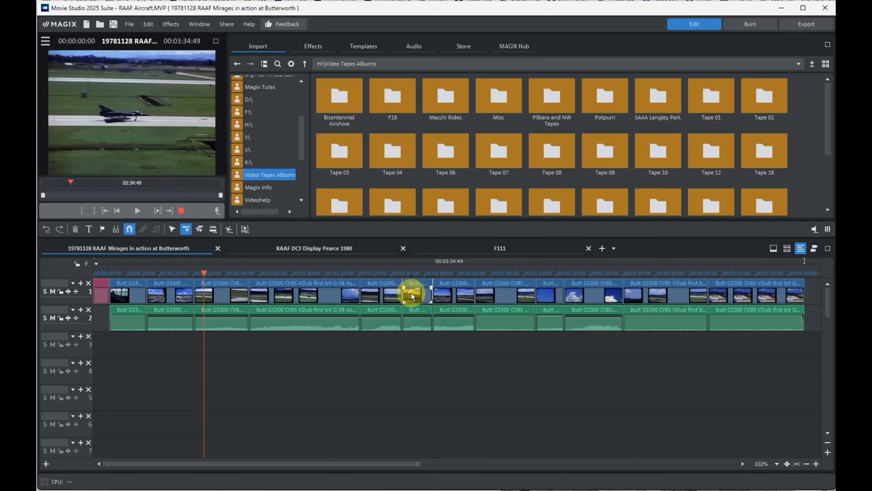
click(314, 248)
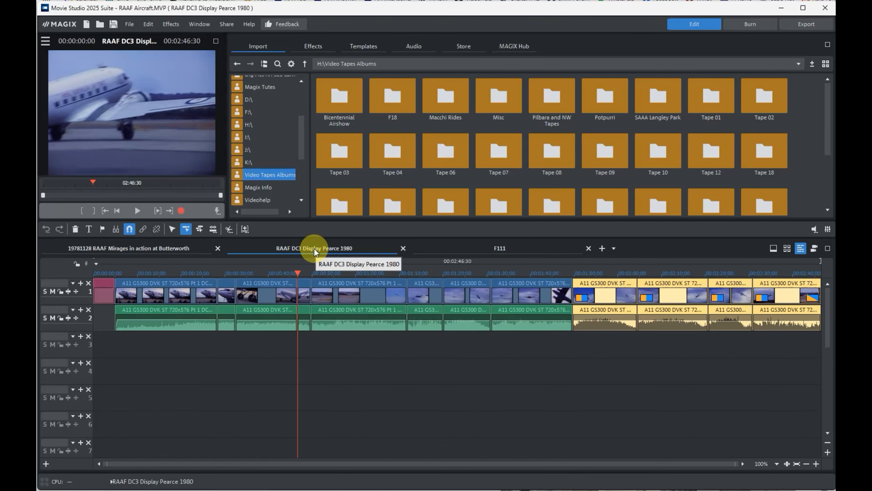
click(514, 246)
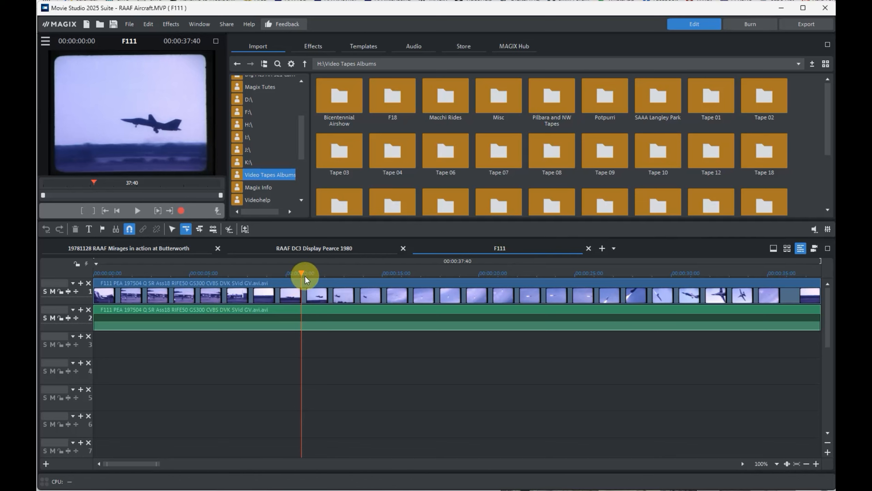
View the end of the F111 movie and the opening title of the RAAF DC3 Display Pearce 1980 movie.
drag(304, 278, 815, 296)
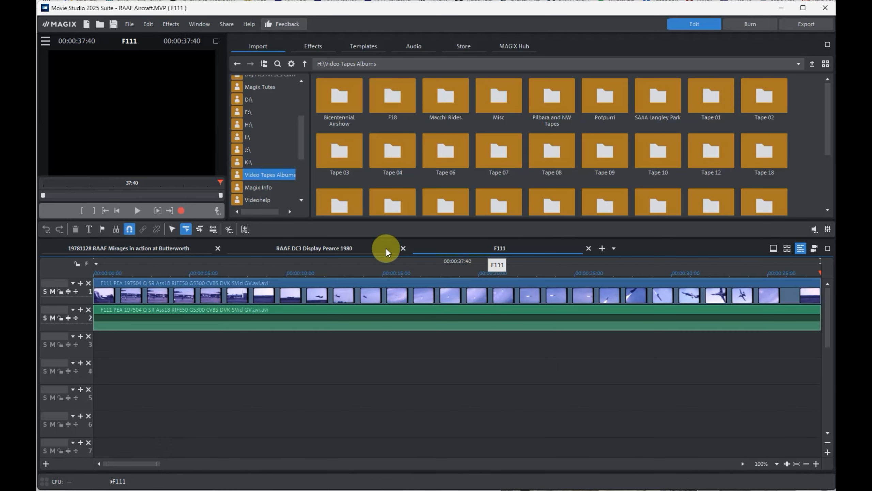
click(334, 247)
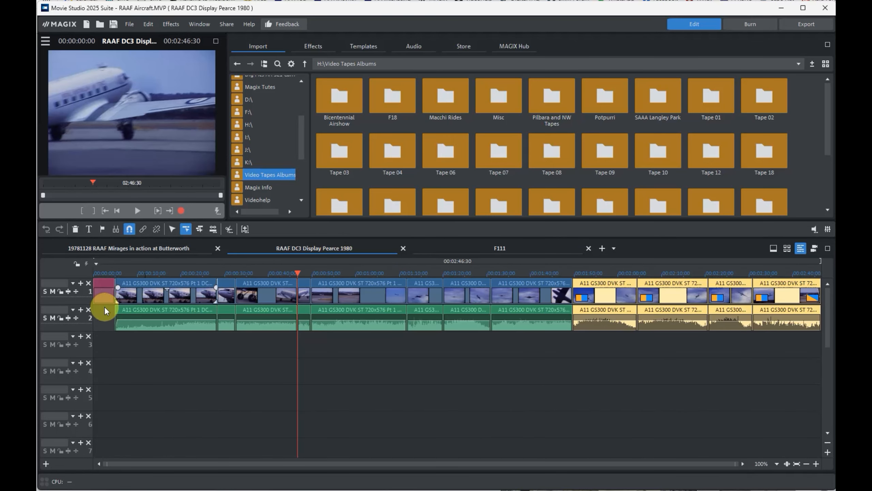
click(100, 273)
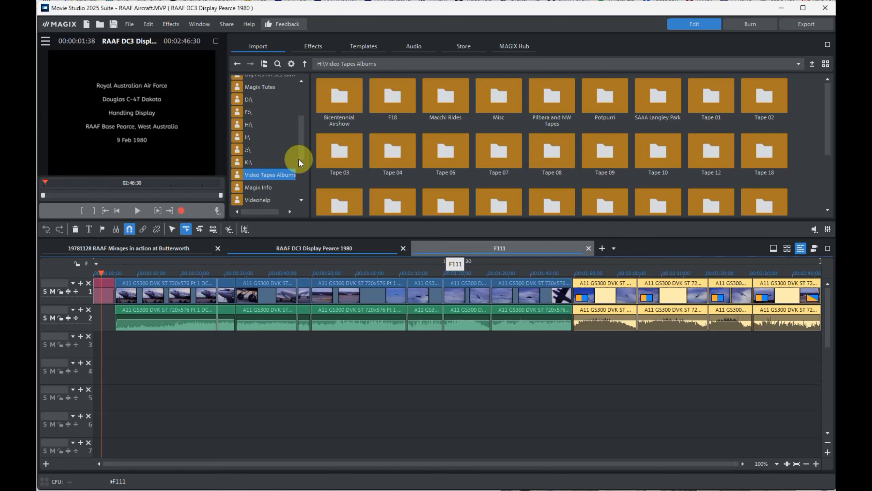
Create a new project named 2025-06-13 and add Mirages in action at Butterworth.mp4 at the timeline start, adjusting the movie settings to the file.
click(85, 25)
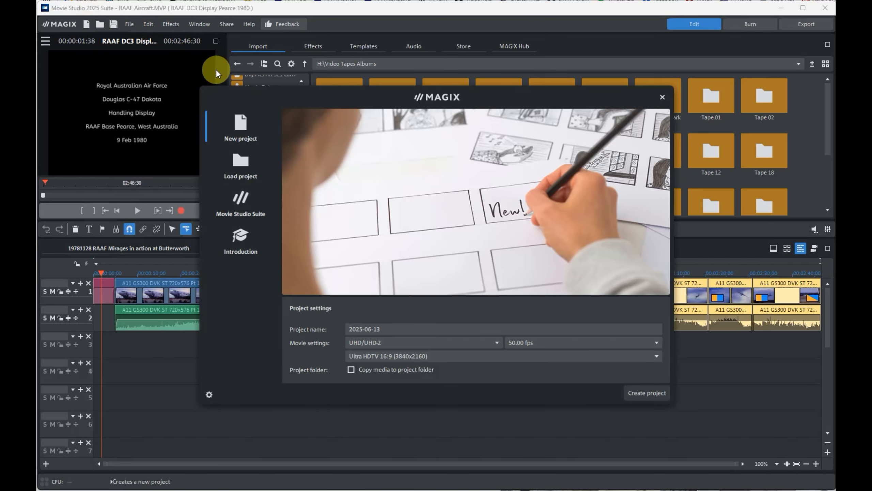
click(639, 398)
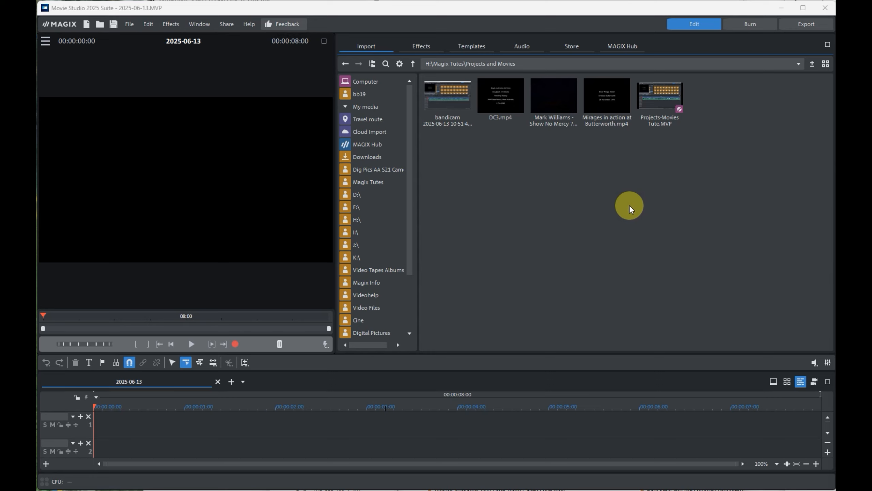
mouse_move(549, 97)
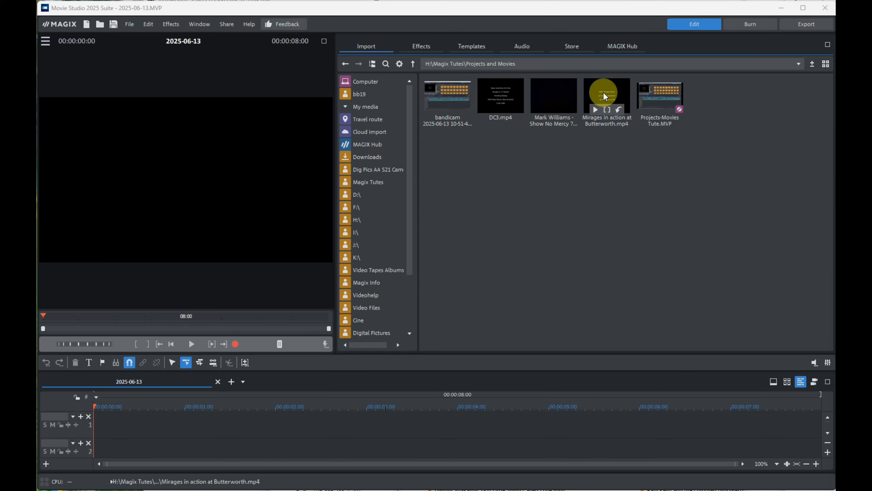
drag(605, 93, 122, 425)
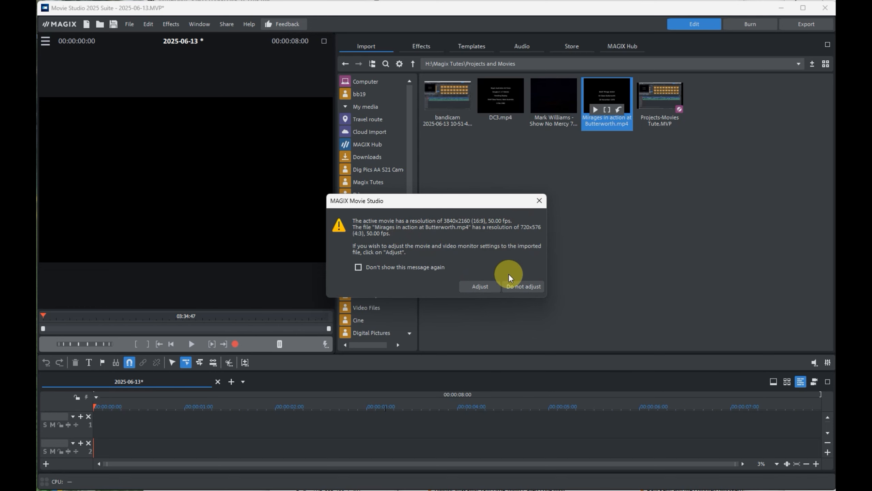
click(481, 286)
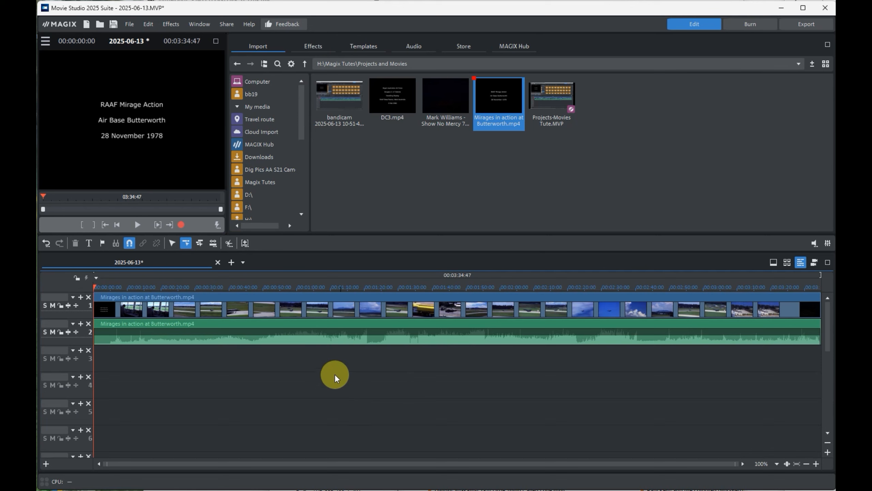
Split the movie into two separate movies at 00:00:47:45 on the Mirages clip.
drag(95, 286, 255, 290)
click(262, 311)
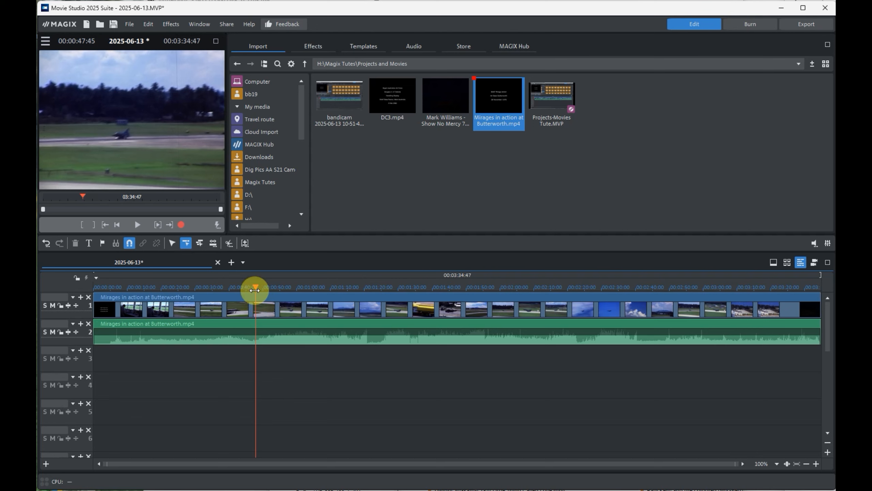
click(228, 244)
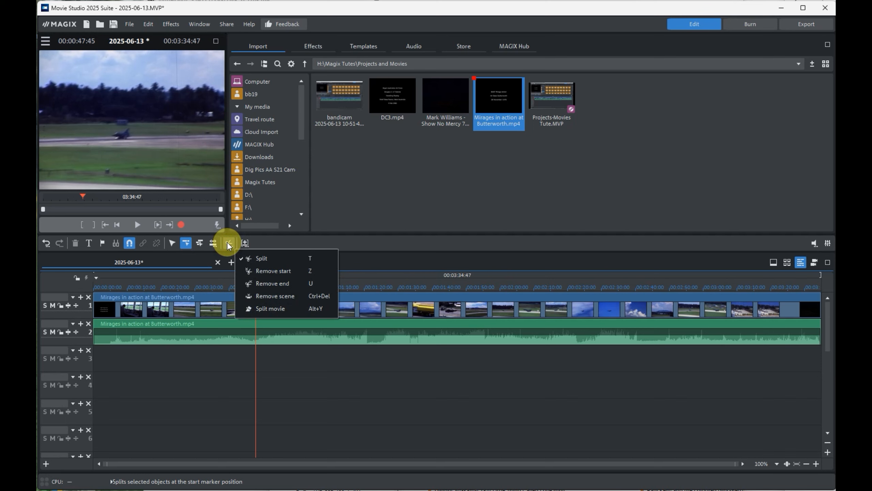
click(263, 309)
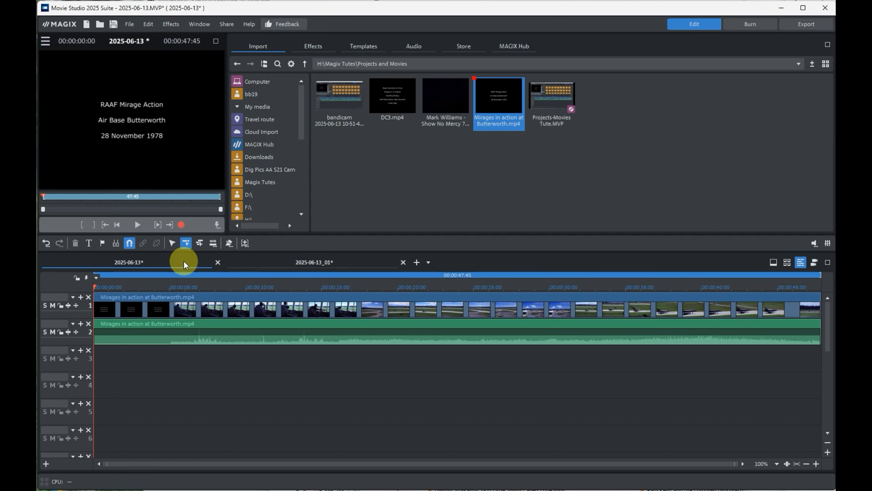
Examine the timelines of the two movies produced by the split.
click(253, 264)
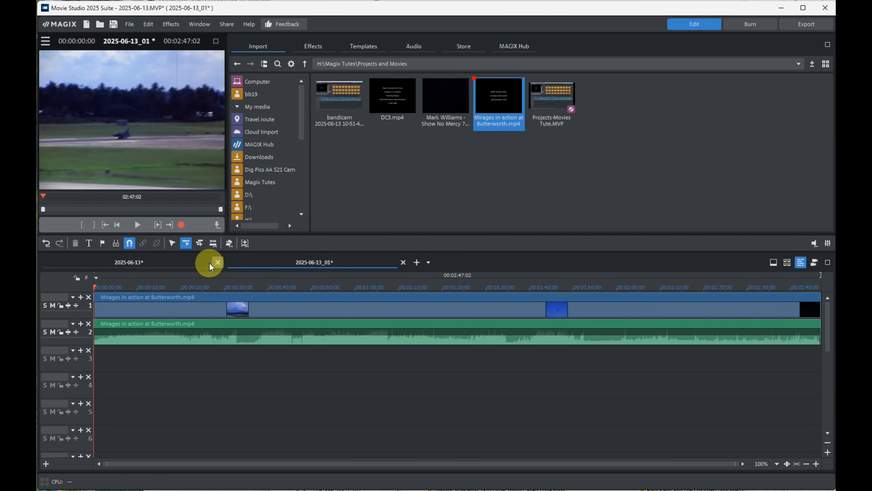
click(172, 261)
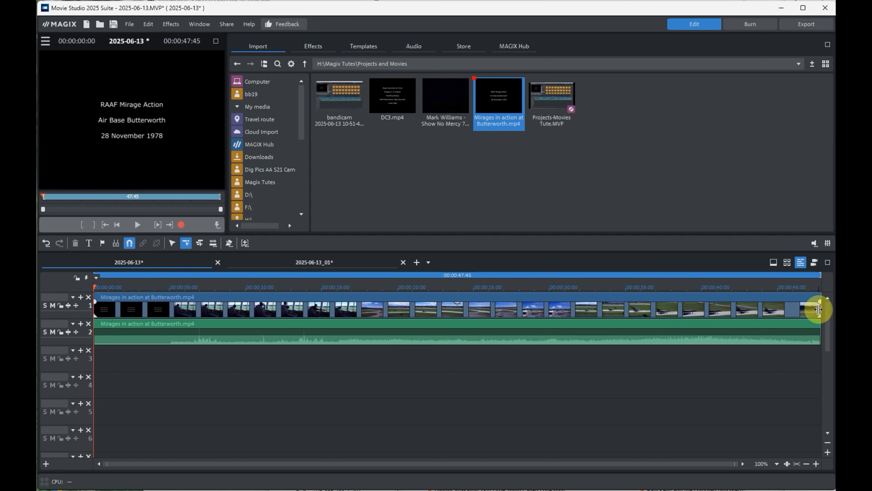
click(303, 264)
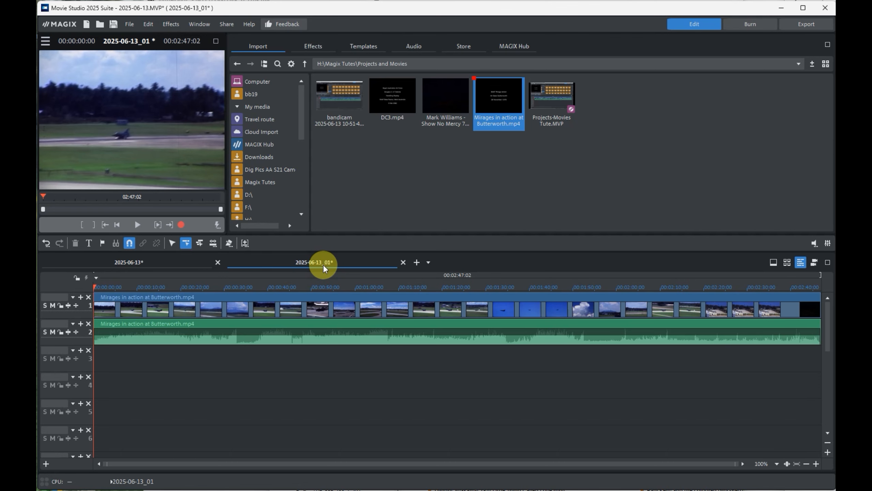
Rename the first movie, 2025-06-13, as M3 Taxi Out.
click(153, 267)
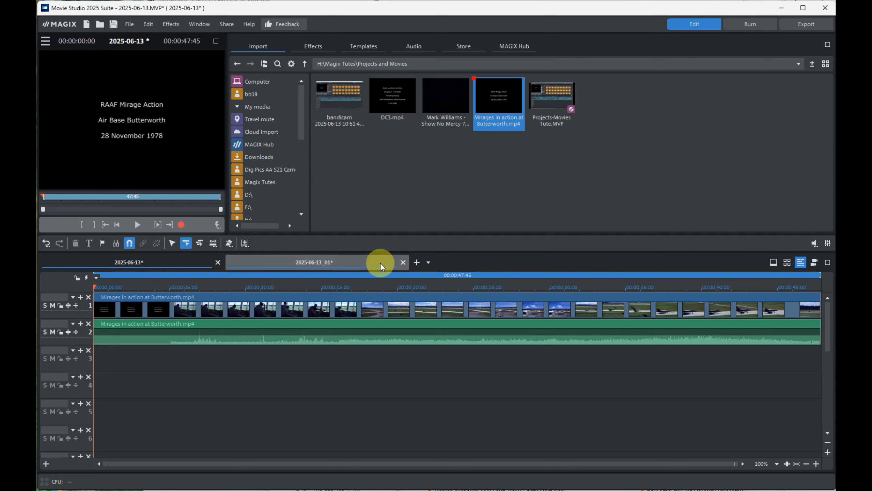
click(428, 263)
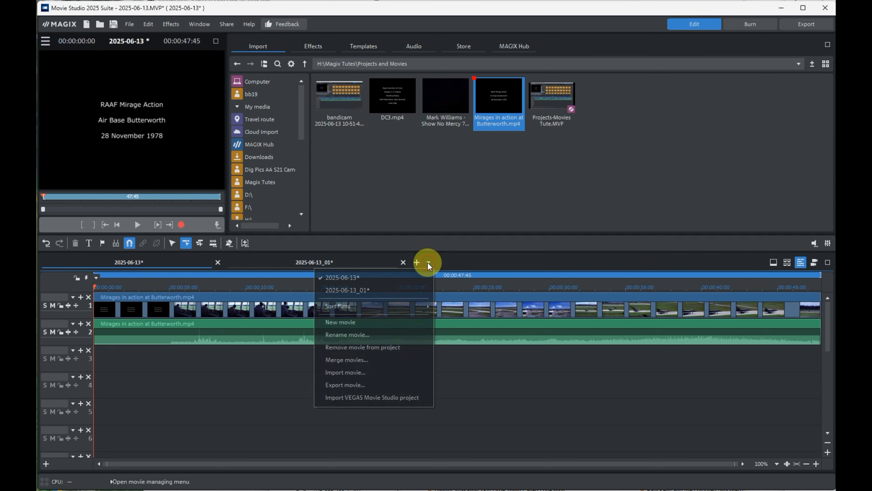
click(380, 335)
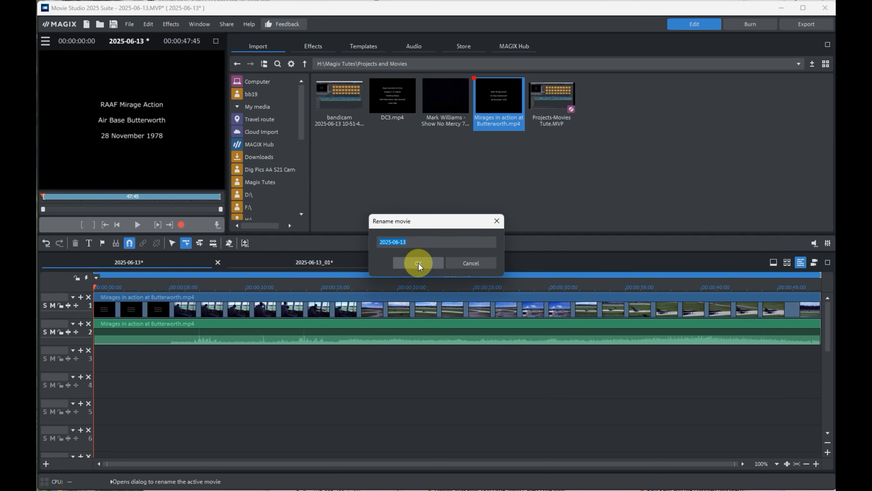
text(M3 Taxi Out)
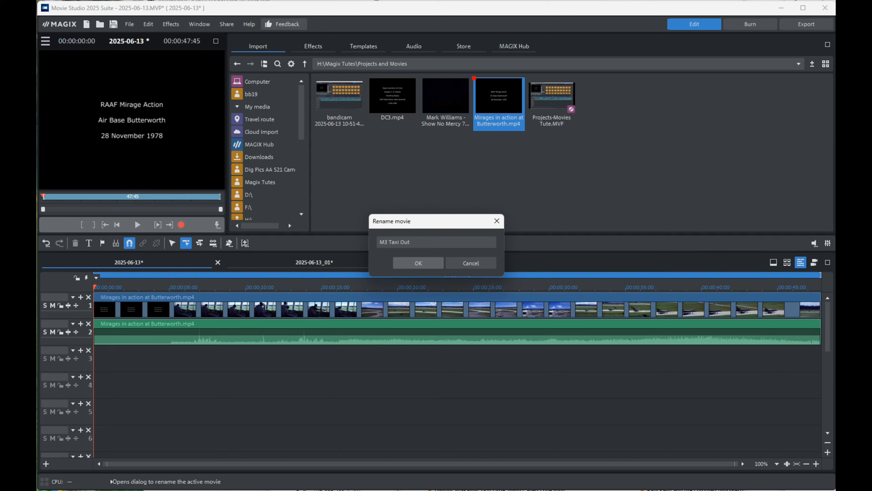
click(409, 261)
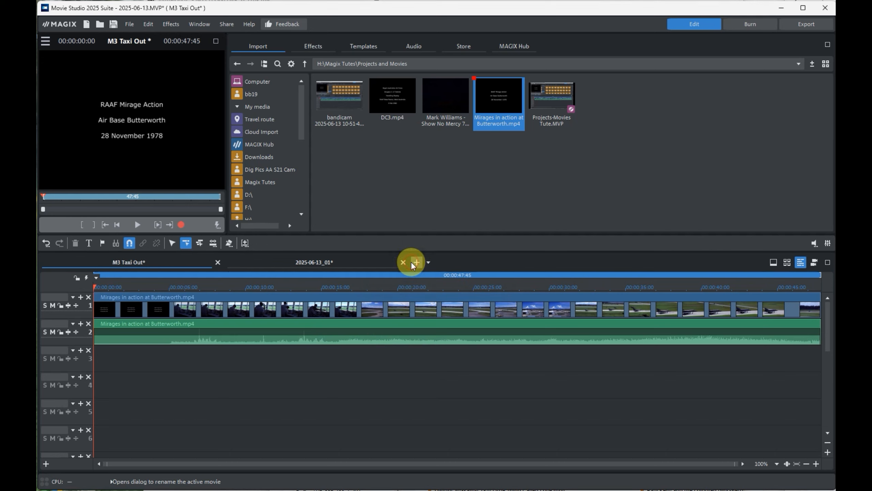
Rename the second movie, 2025-06-13_01, as M3 Takeoff.
click(319, 262)
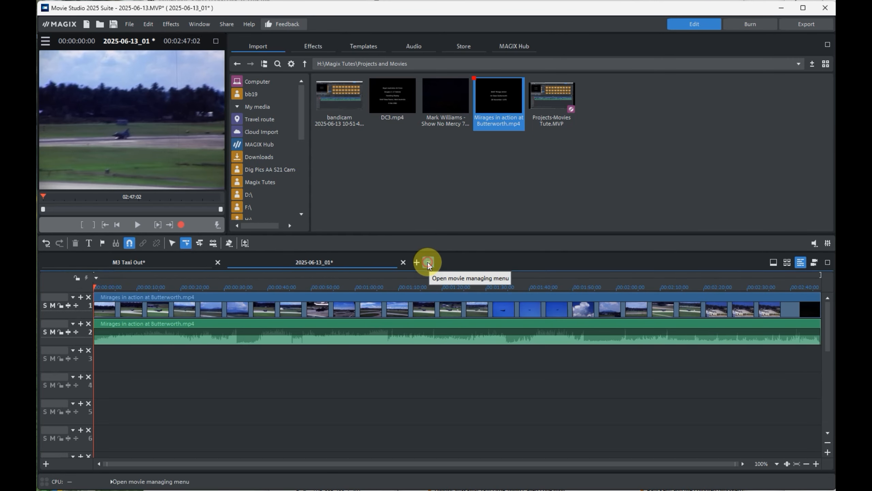
click(429, 263)
click(371, 335)
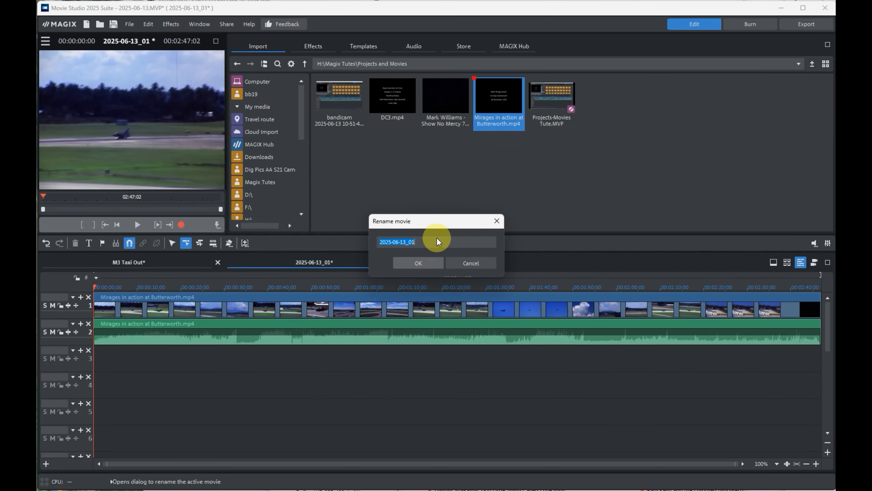
text(M3)
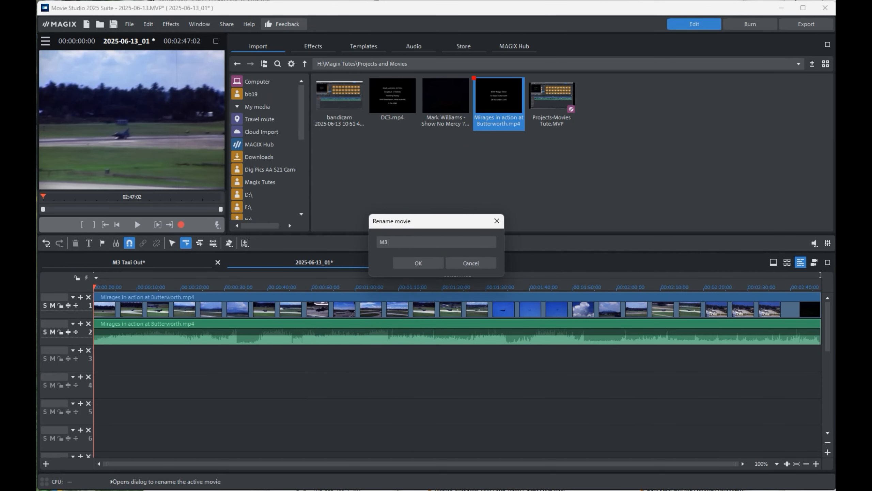
text( Takeoff)
click(422, 262)
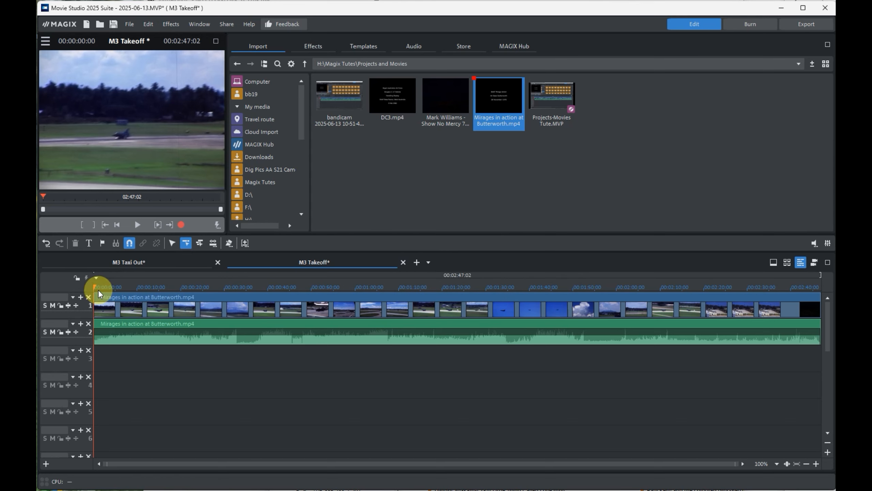
Split the M3 Takeoff movie into two separate movies at 00:01:08:17.
drag(96, 287, 392, 302)
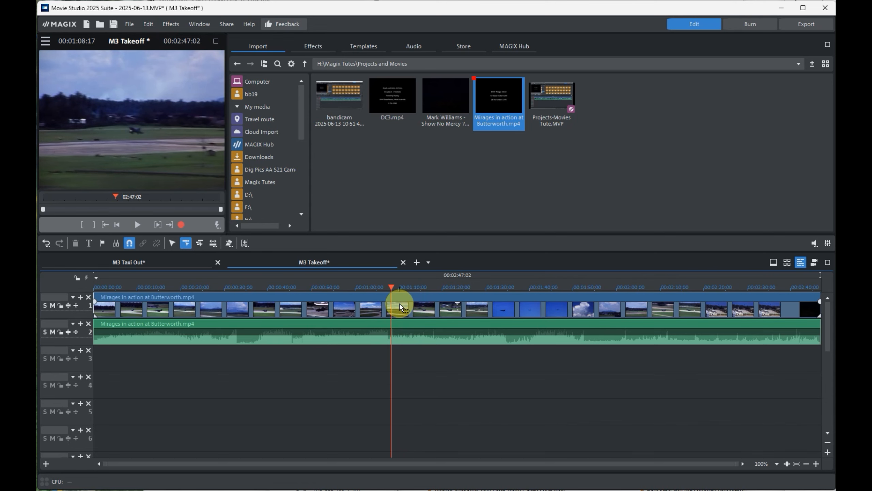
key(alt+y)
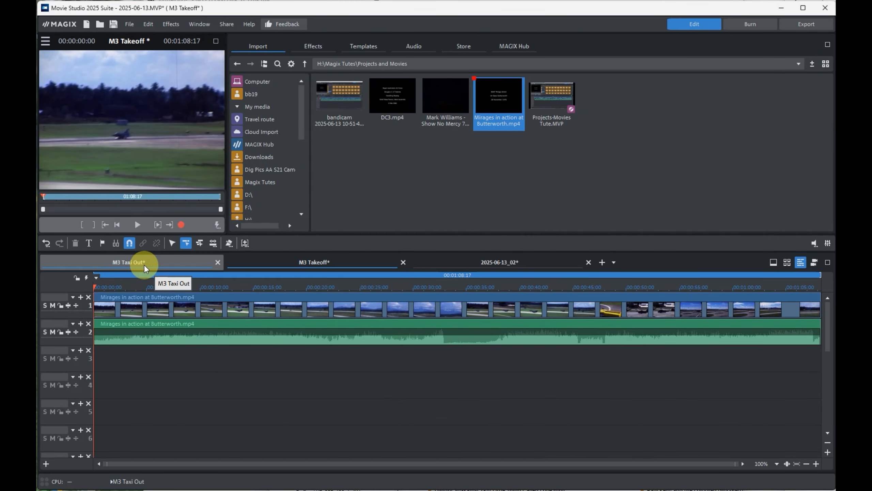
Examine the footage in the M3 Taxi Out, M3 Takeoff and 2025-06-13_02 movies by scrubbing through their timelines.
click(155, 268)
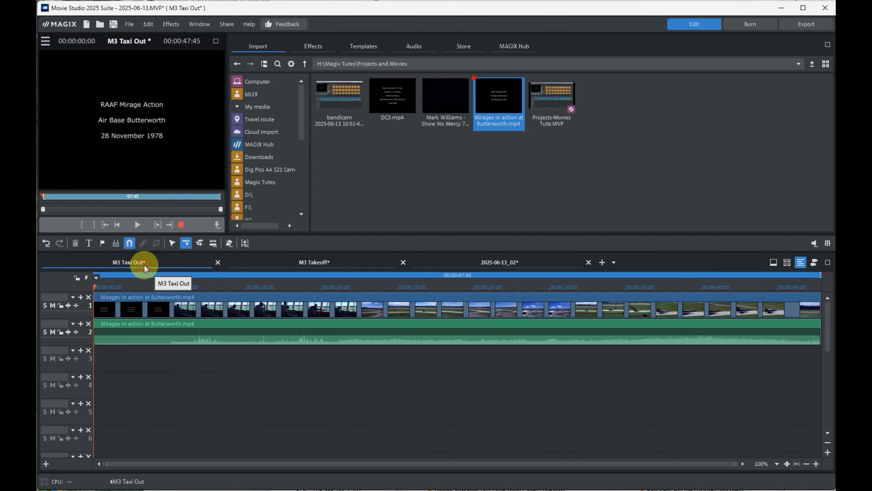
click(312, 262)
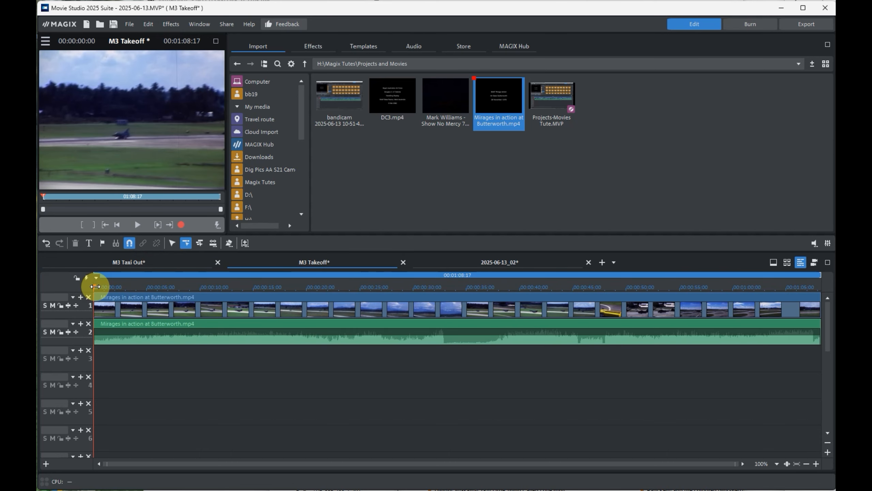
drag(93, 288, 286, 302)
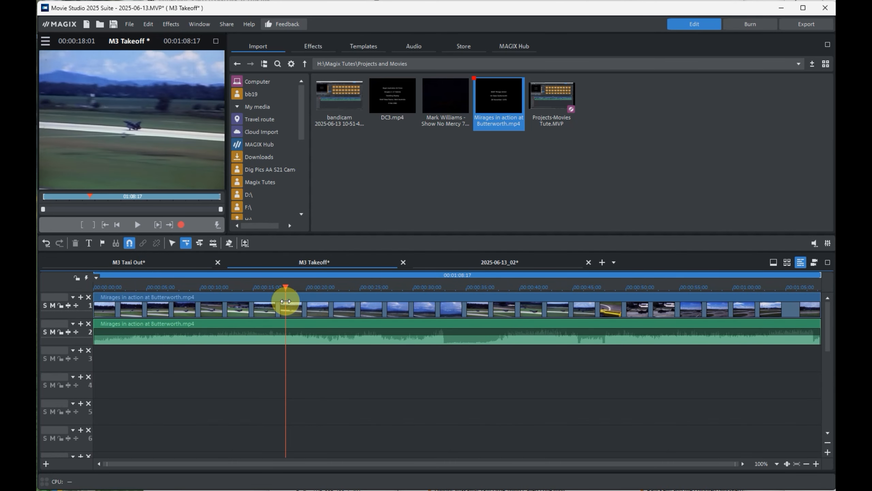
click(495, 262)
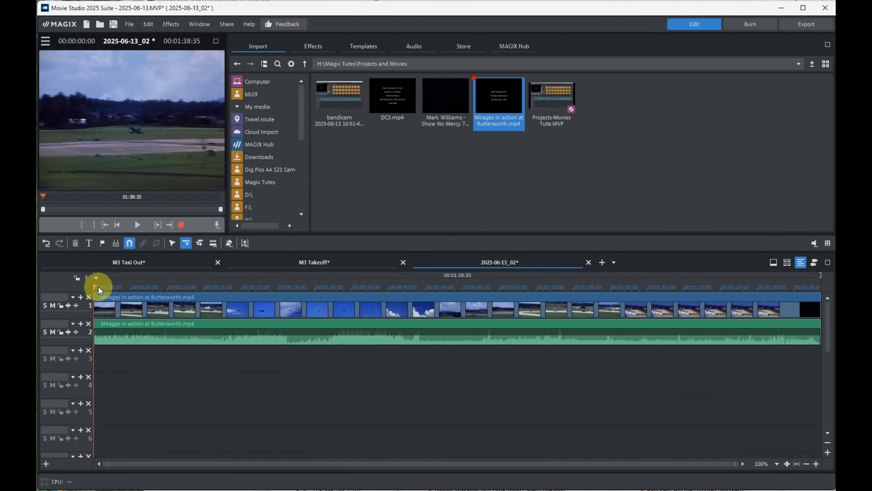
drag(93, 286, 152, 292)
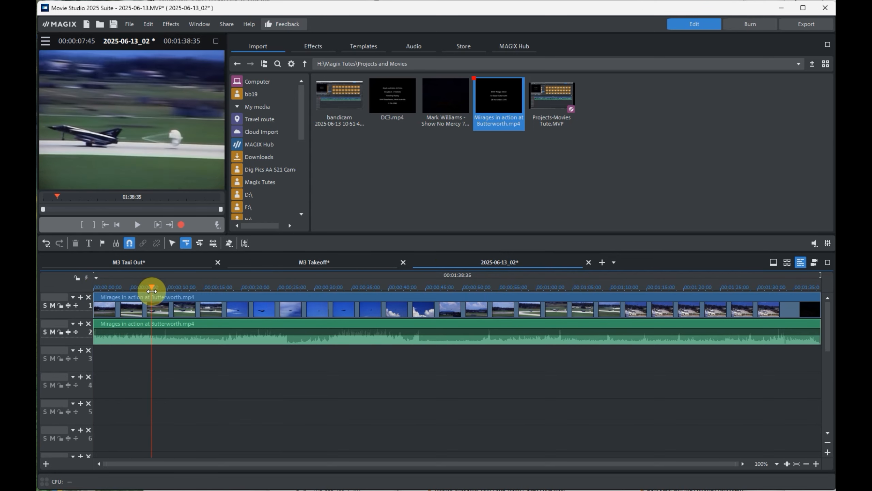
Rename the third movie, 2025-06-13_02, as M3 Landing.
click(614, 263)
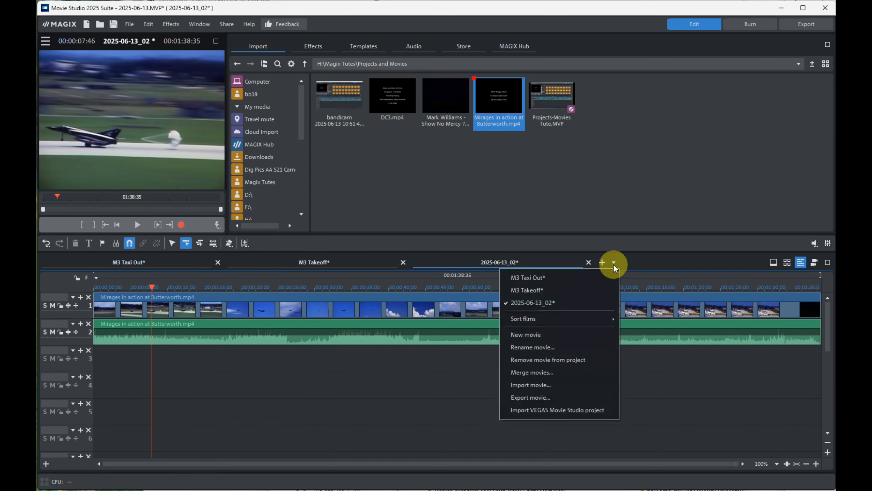
click(543, 348)
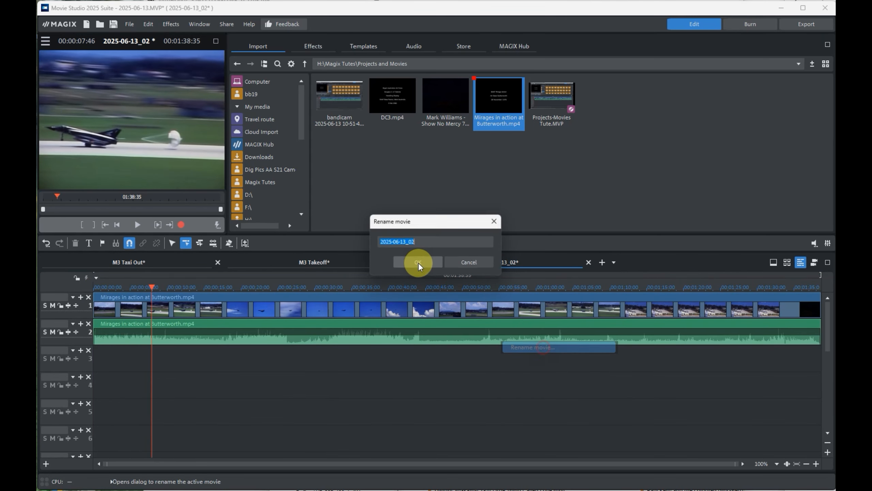
text(M3 )
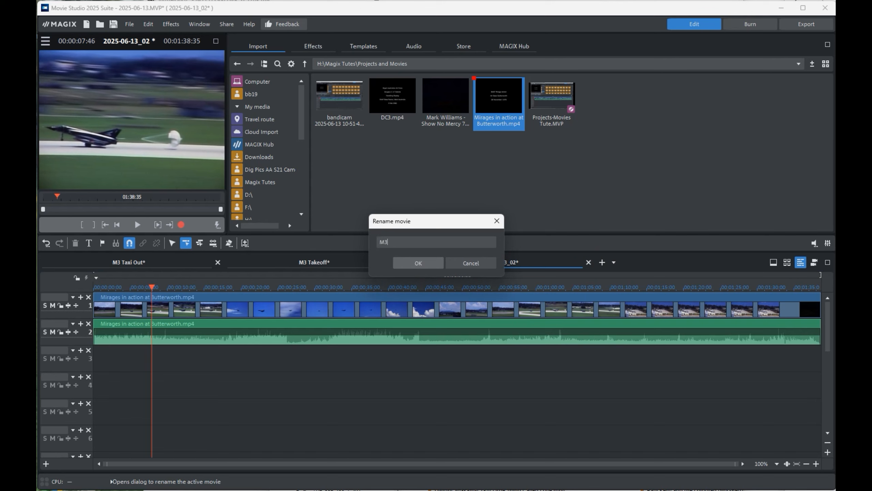
text(Landing)
key(Return)
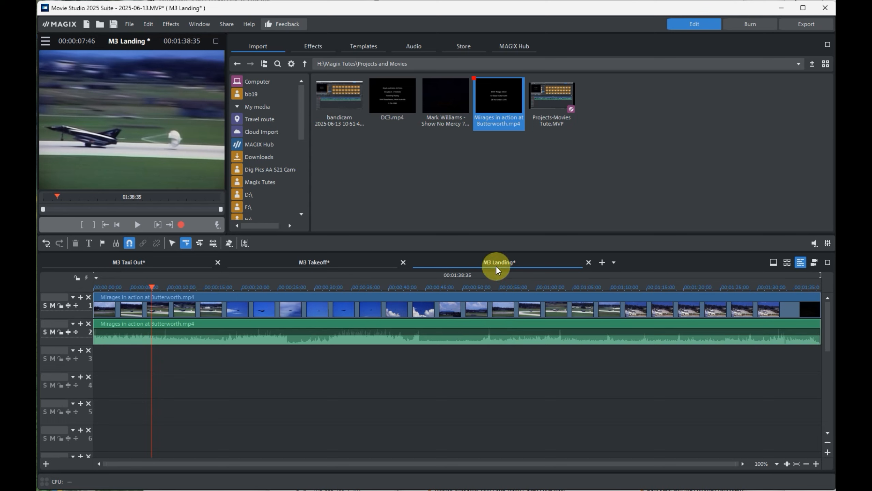
click(613, 262)
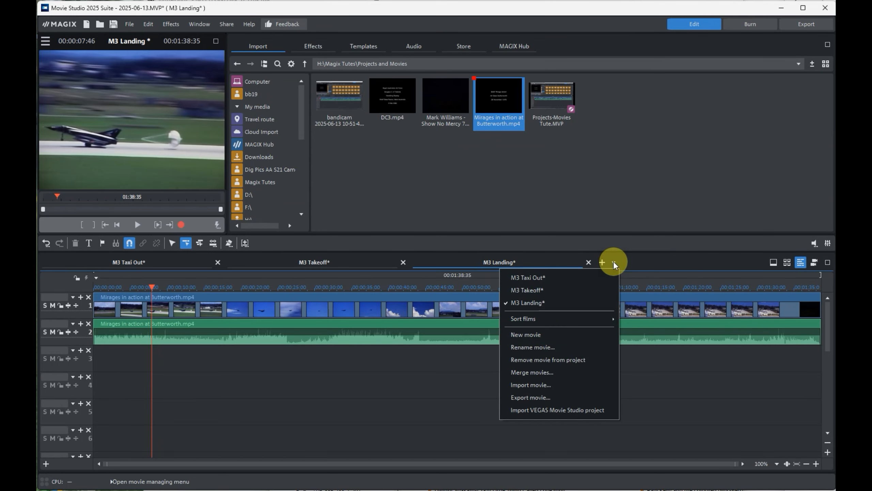
mouse_move(577, 321)
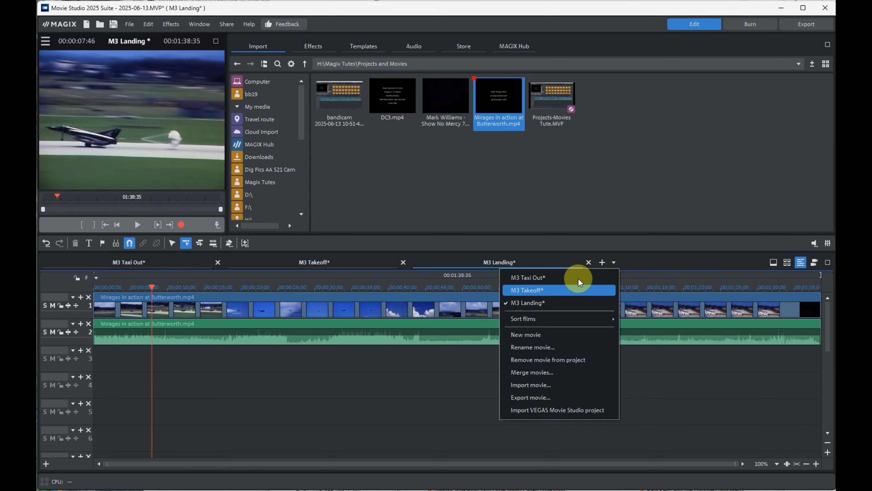
click(420, 367)
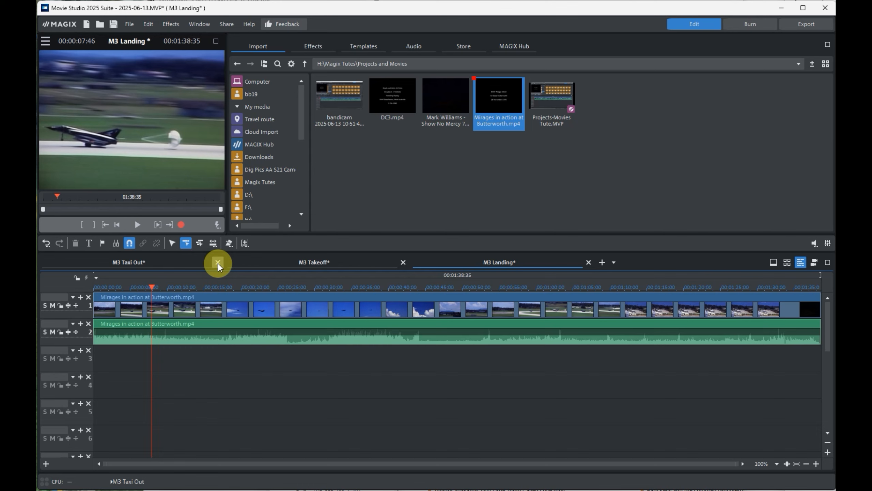
Create a new movie in the project, place DC3.mp4 at the start of track 1 and adjust the movie settings to the file.
click(602, 263)
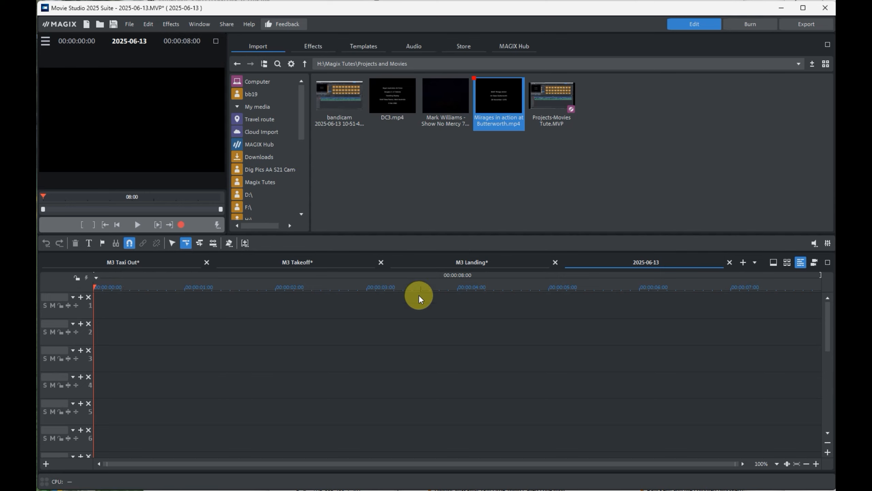
mouse_move(388, 88)
drag(380, 90, 122, 304)
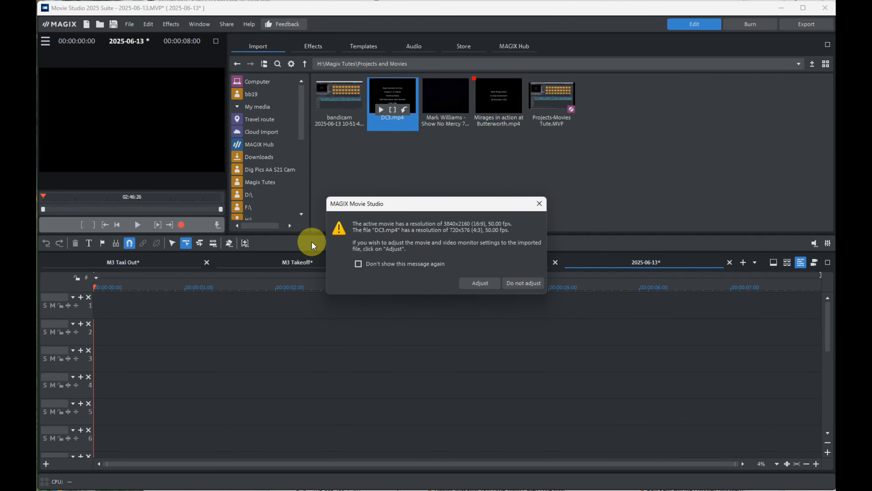
click(482, 283)
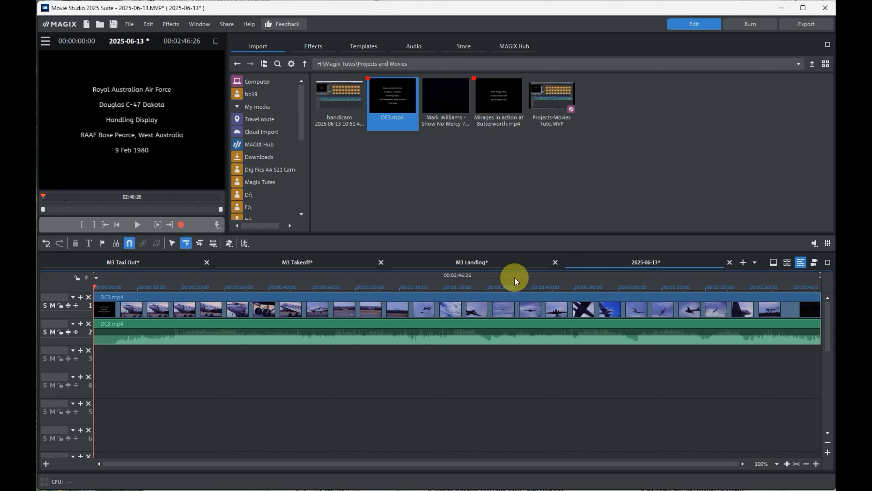
Scrub through the DC3 footage and rename the new movie as DC3.
drag(402, 288, 426, 290)
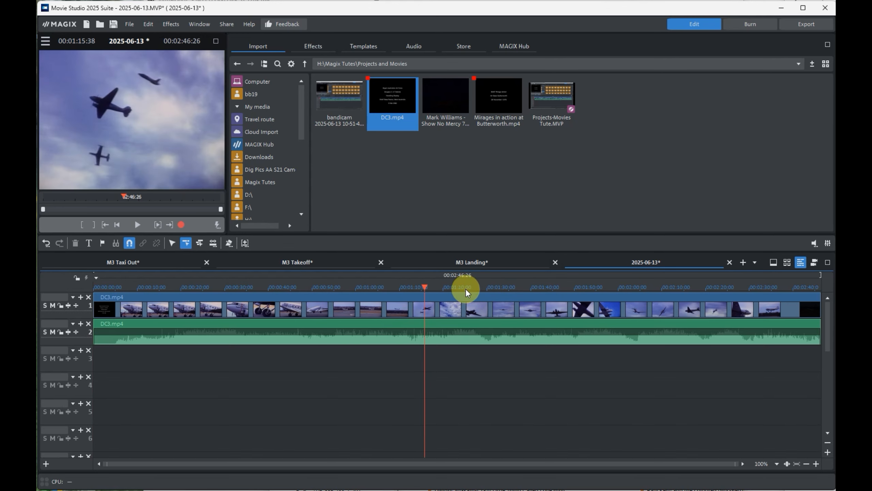
click(754, 264)
click(696, 360)
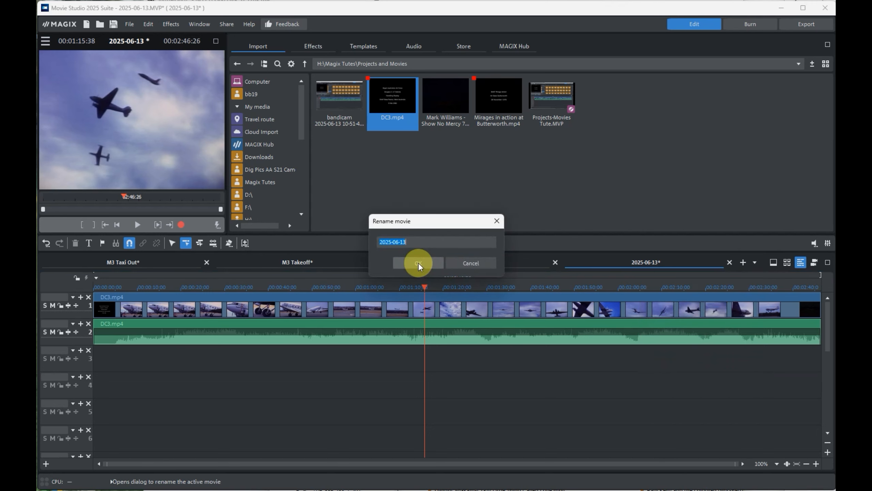
text(DC3)
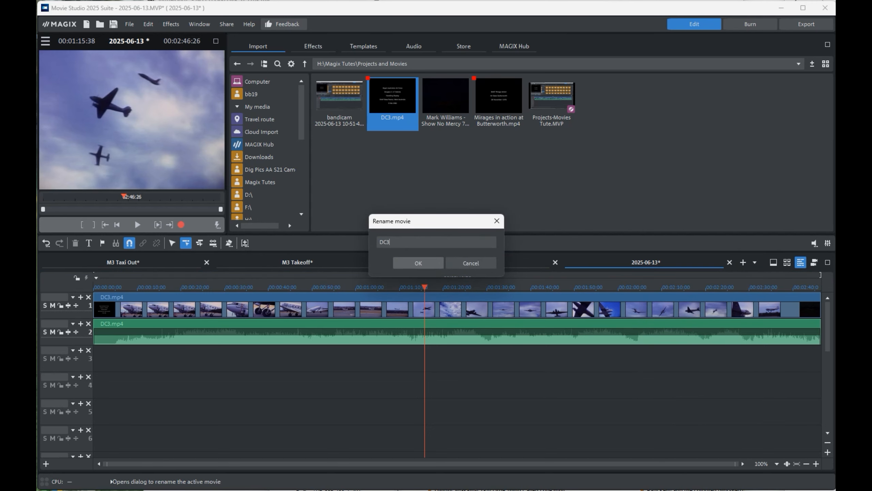
click(415, 263)
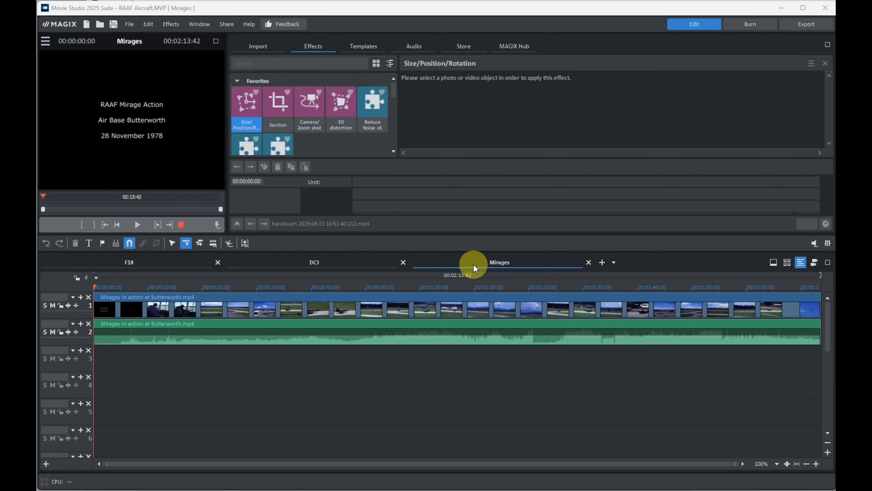
Set up a batch conversion with multiple movies as the source and MPEG-4 as the format for all queued jobs.
click(129, 25)
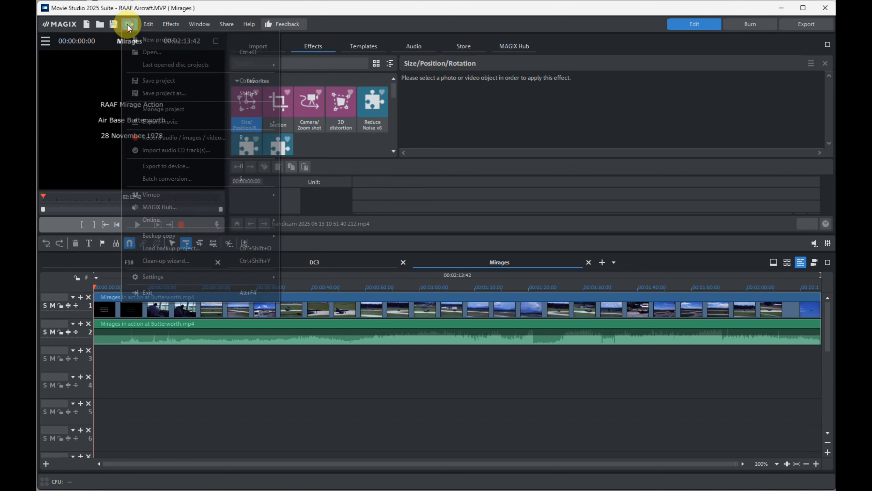
click(175, 178)
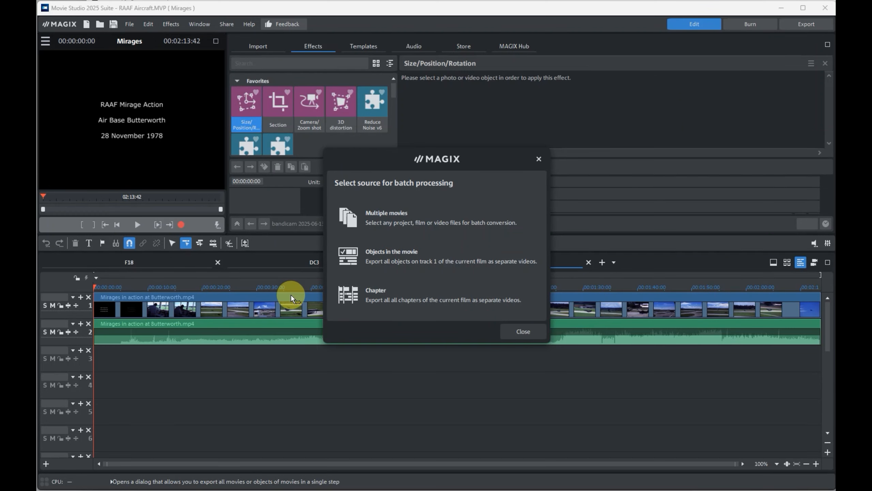
click(402, 214)
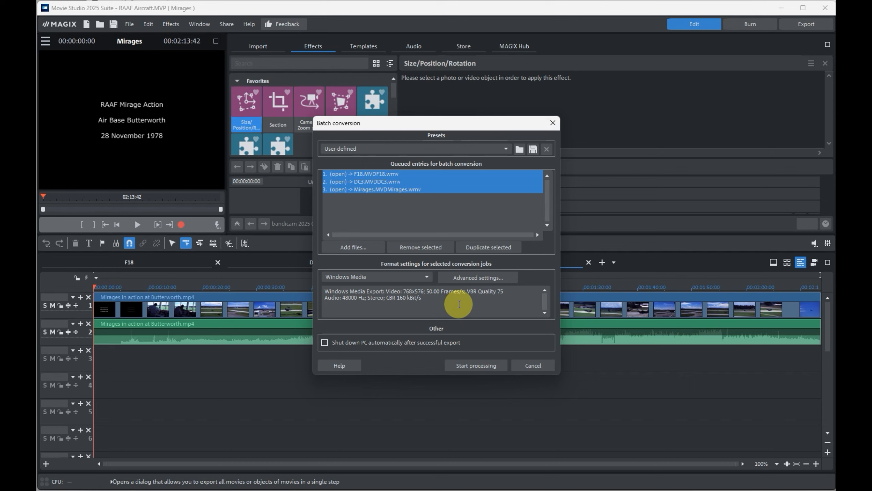
click(426, 277)
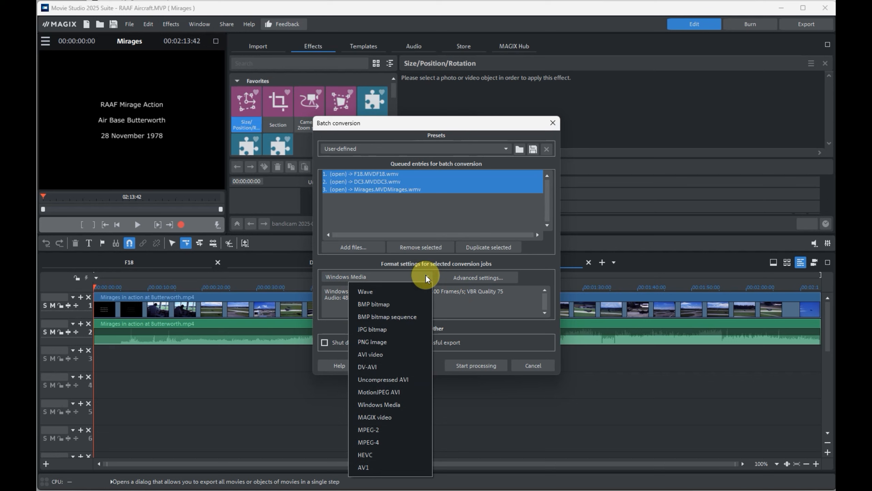
click(387, 443)
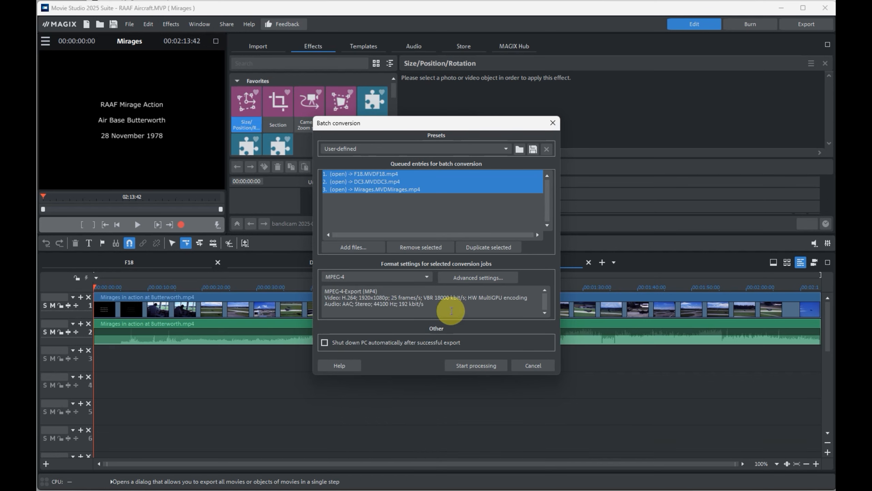
Choose to specify only a target folder for the batch jobs, review the MPEG-4 bit rate and audio settings, and accept the export settings.
click(473, 277)
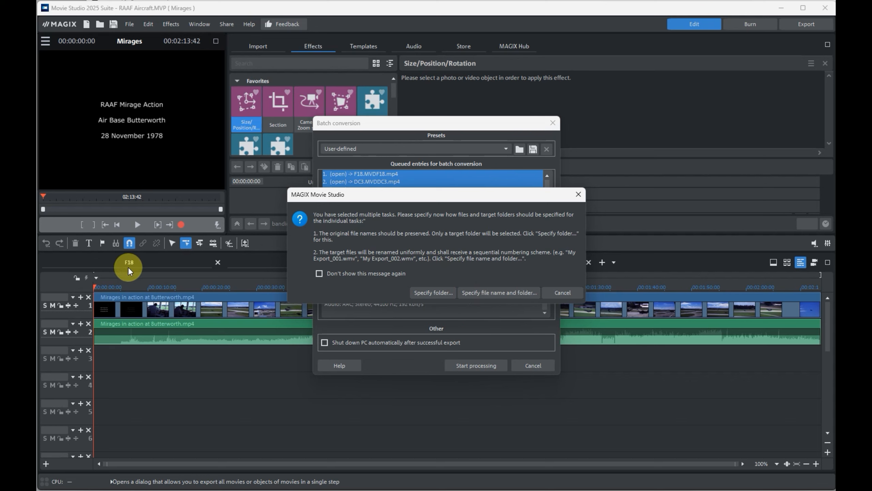
click(432, 291)
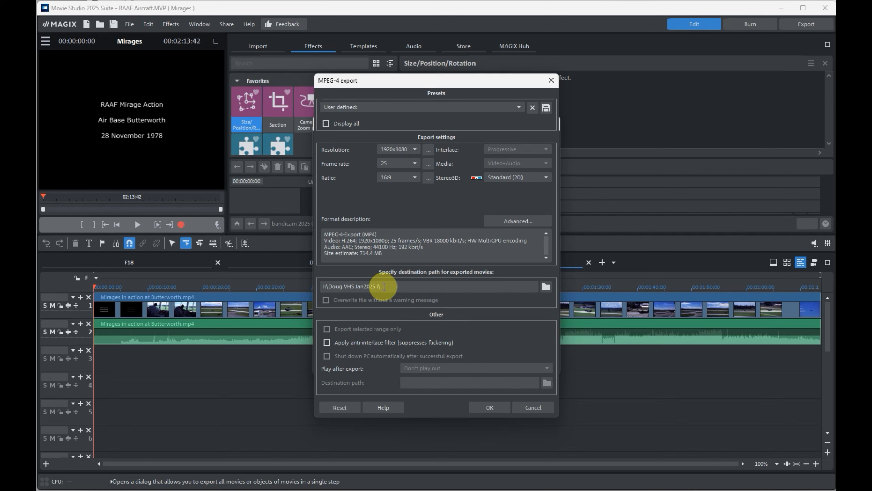
click(509, 221)
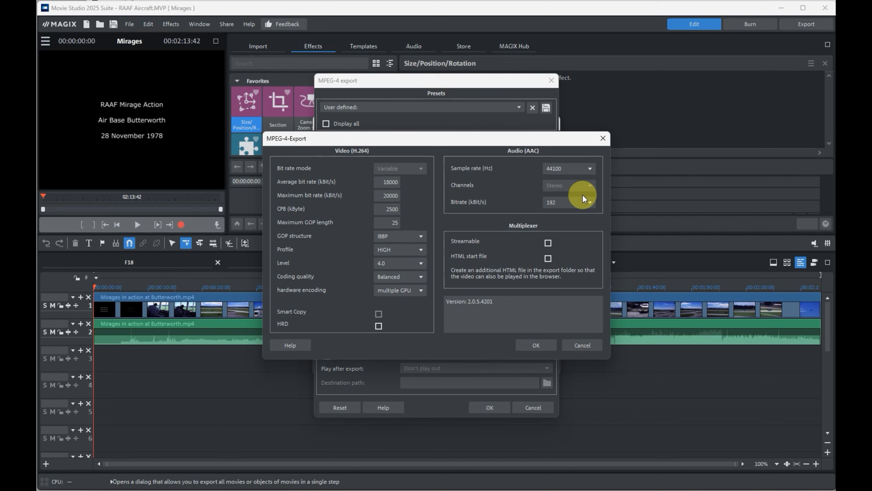
click(534, 345)
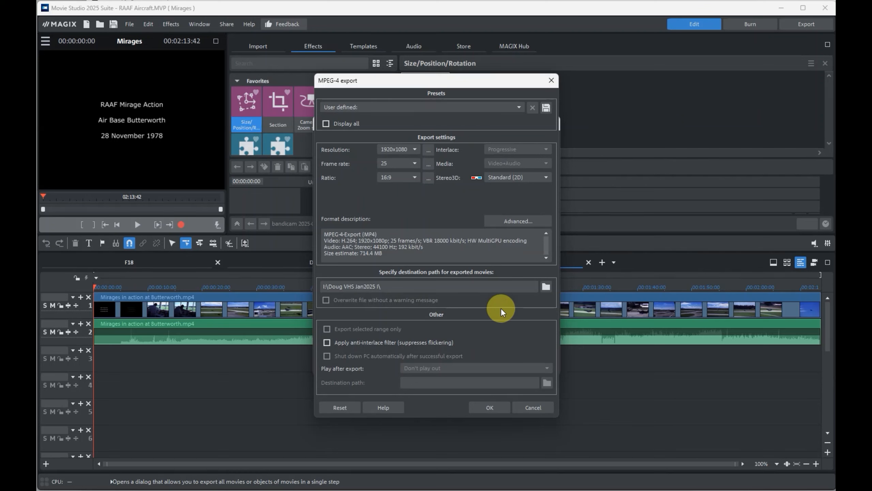
click(492, 406)
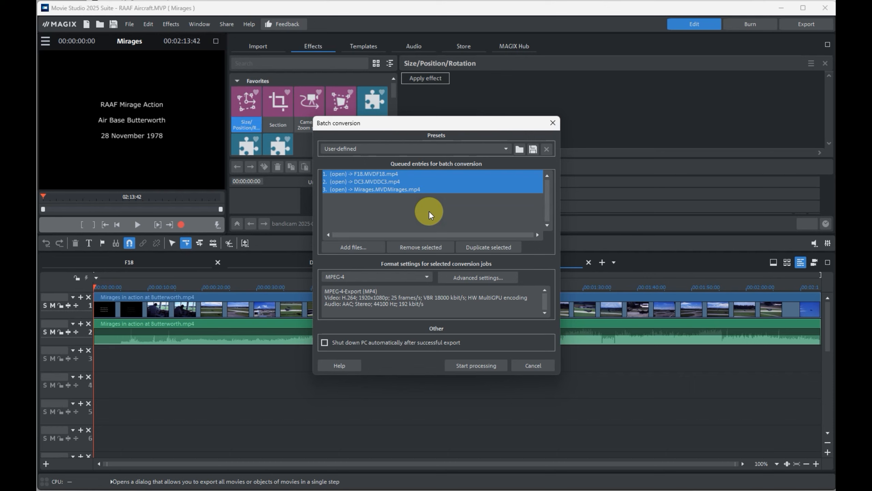
Select only the DC3 and Mirages jobs in the conversion queue, and cancel the batch conversion.
click(386, 198)
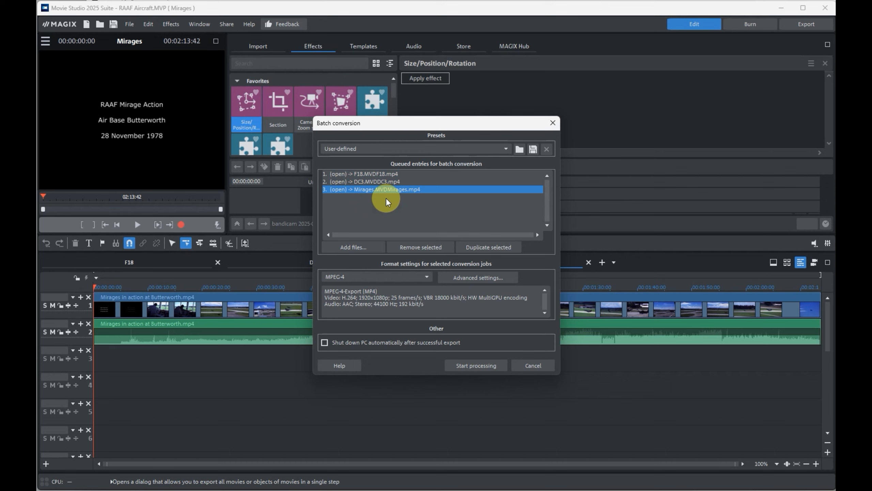
ctrl+click(378, 181)
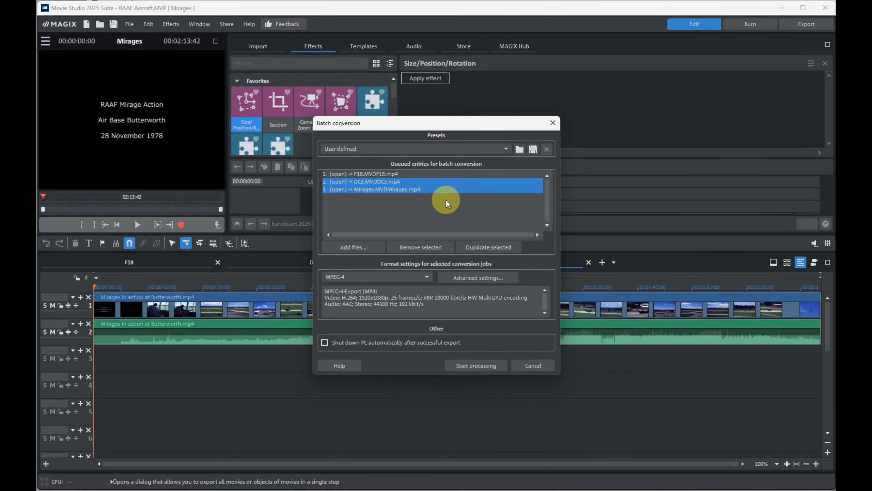
click(534, 365)
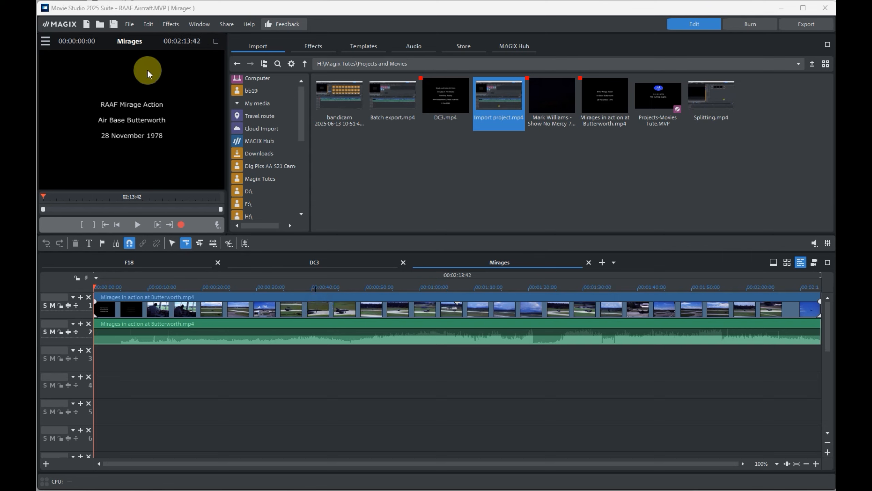
Open the recent Butterworth.MVP project and add all of its movies to the current RAAF Aircraft project.
click(129, 25)
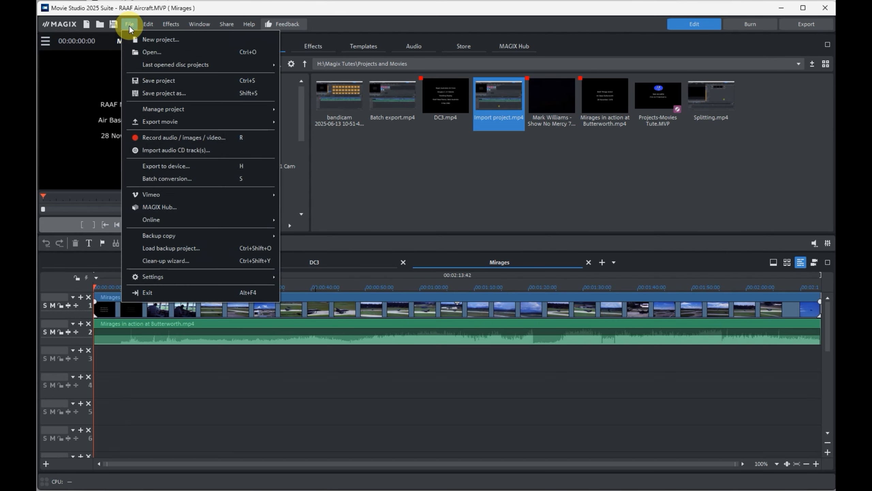
mouse_move(208, 66)
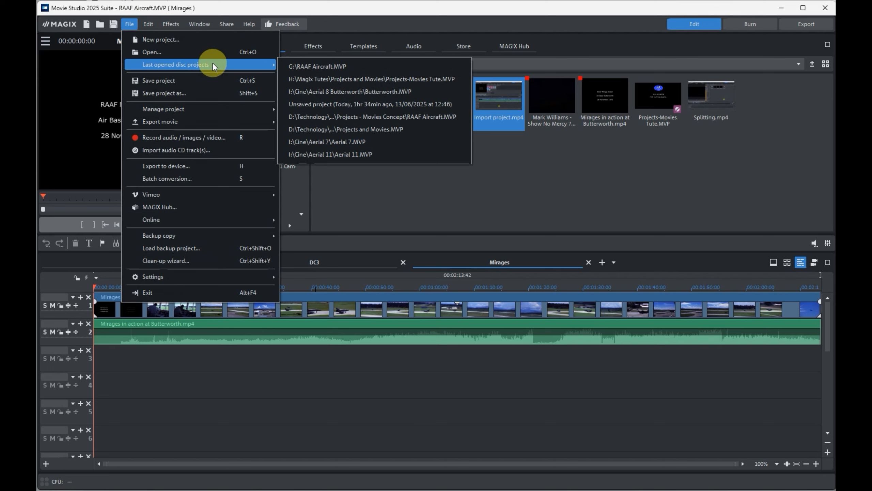
click(370, 92)
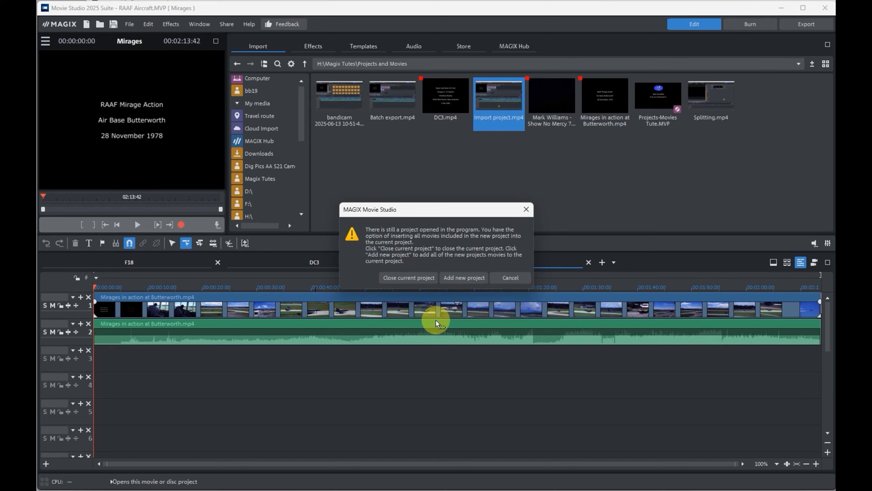
click(460, 279)
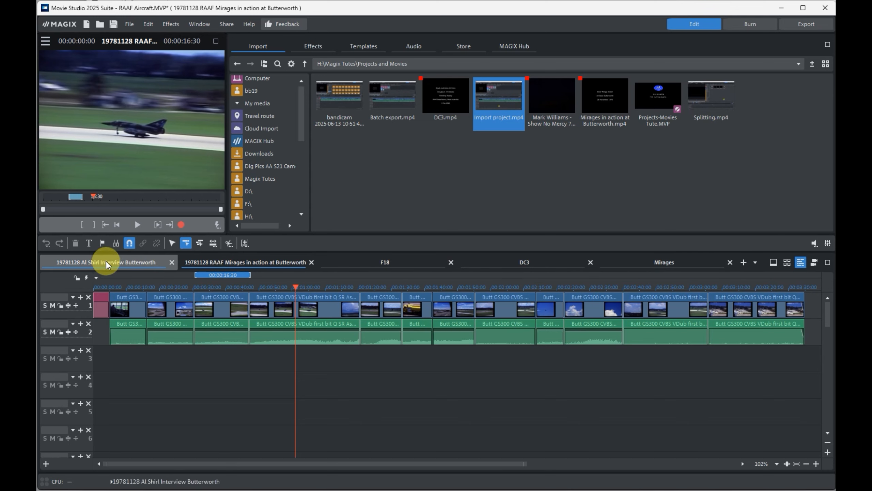
Bring up the file commands for the combined RAAF Aircraft project.
click(133, 23)
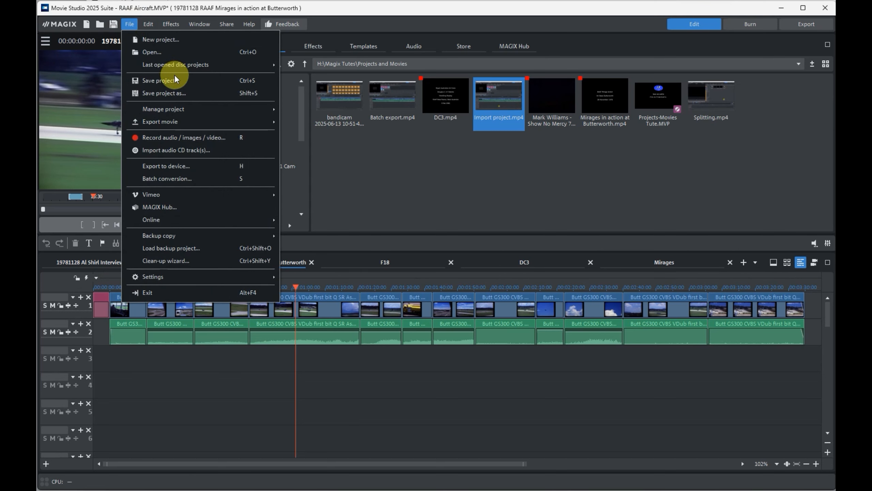